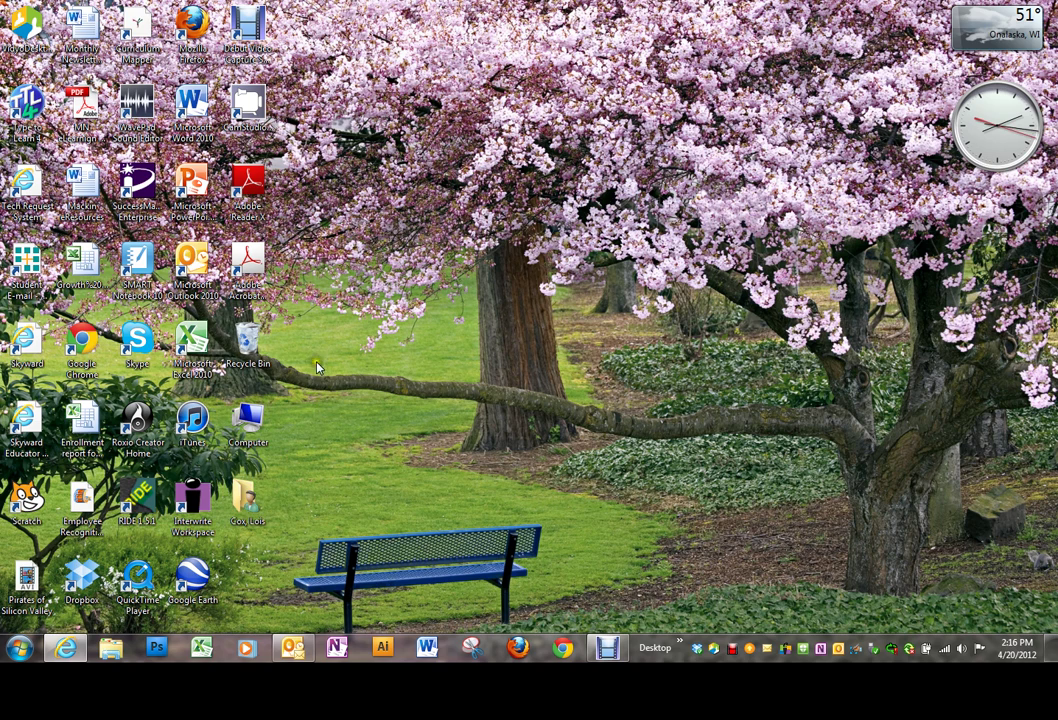
Start Microsoft Publisher 2010 from the installed Microsoft Office programs and maximize its window.
{"action": "left_click", "coordinate": [20, 650]}
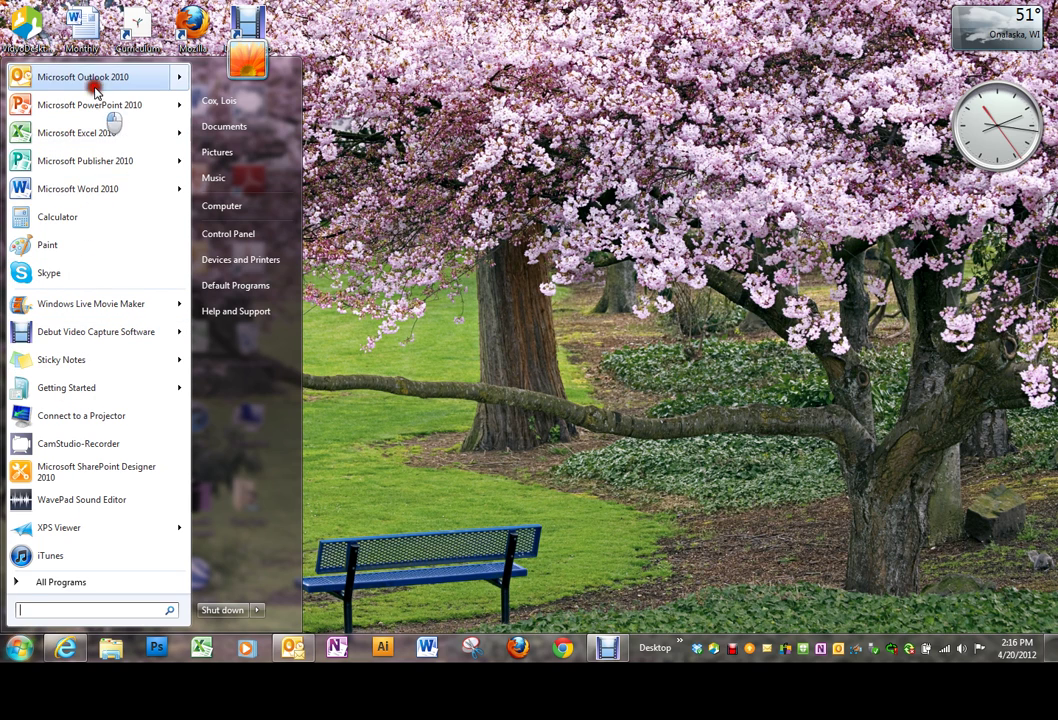
{"action": "mouse_move", "coordinate": [82, 172]}
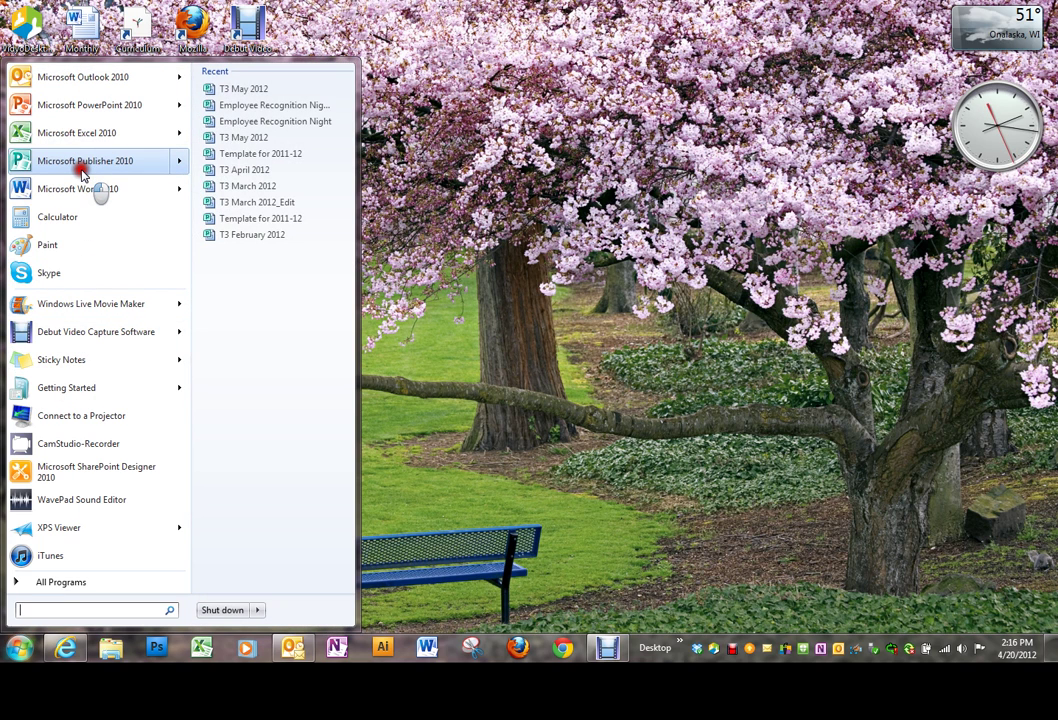
{"action": "left_click", "coordinate": [47, 583]}
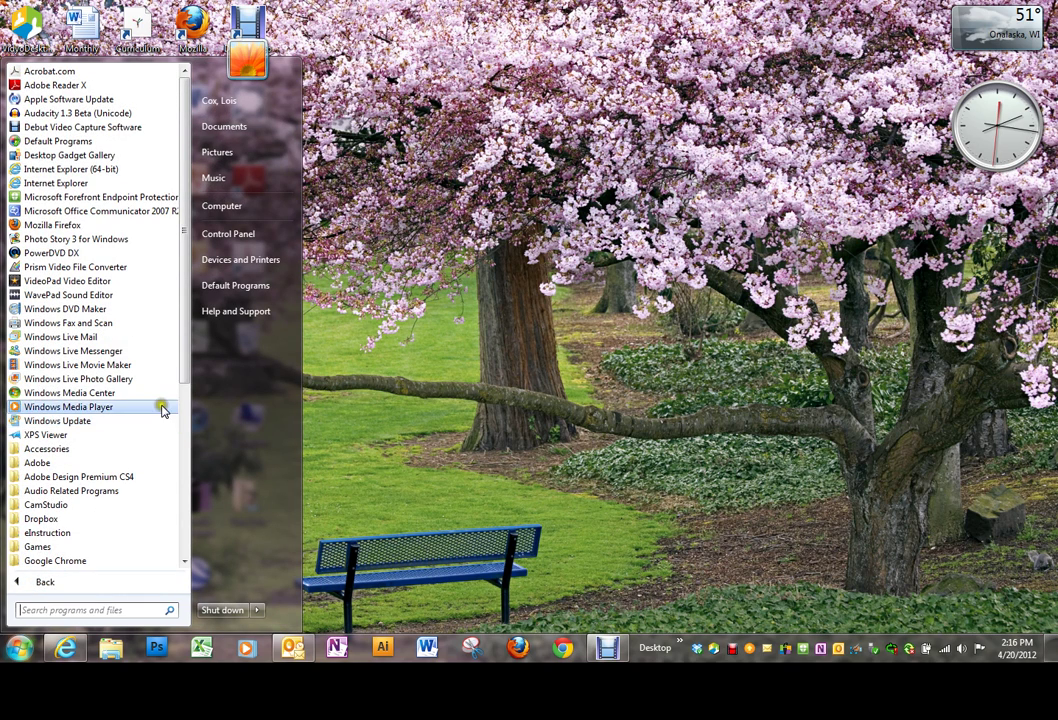
{"action": "scroll", "coordinate": [140, 398], "scroll_direction": "down", "scroll_amount": 1}
{"action": "scroll", "coordinate": [140, 398], "scroll_direction": "down", "scroll_amount": 2}
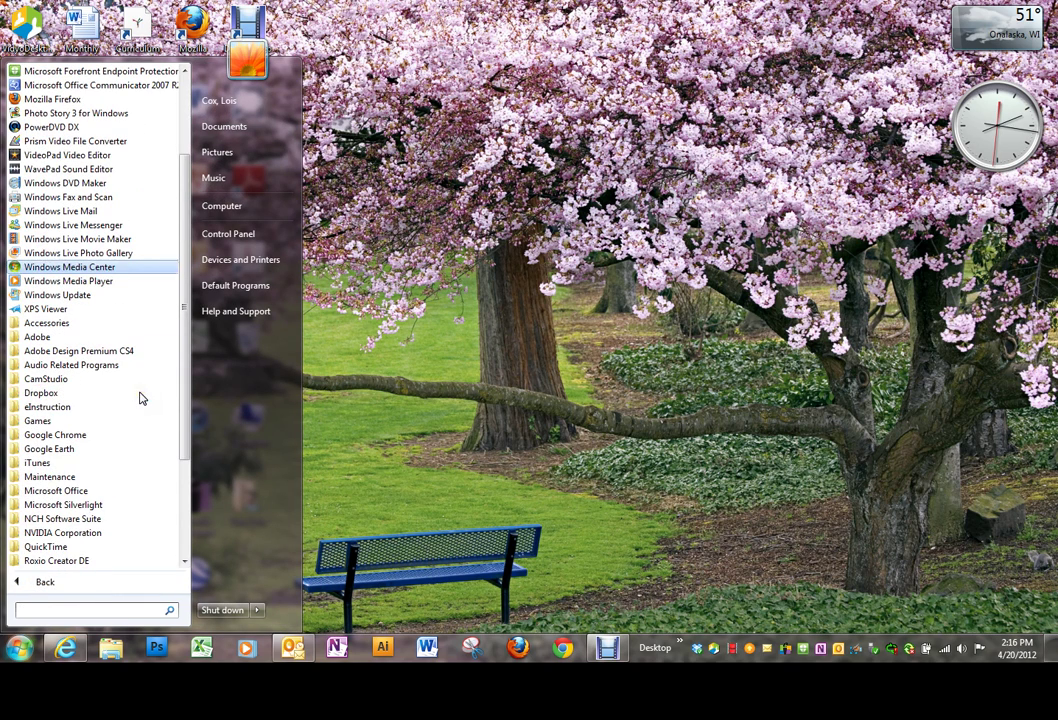
{"action": "left_click", "coordinate": [72, 490]}
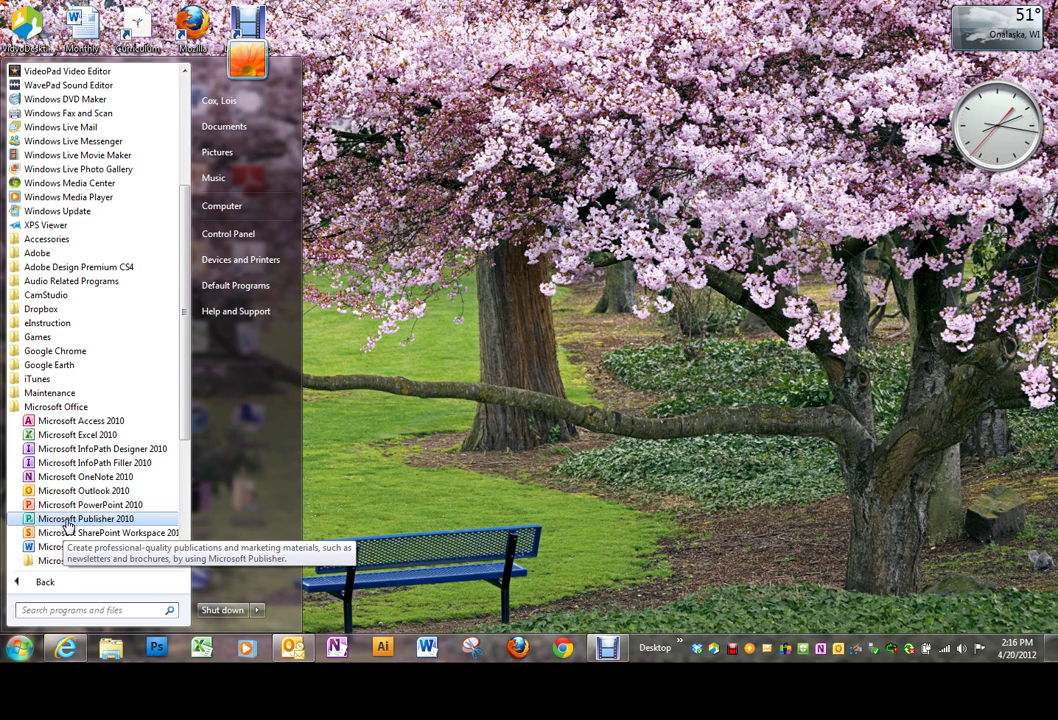
{"action": "left_click", "coordinate": [67, 519]}
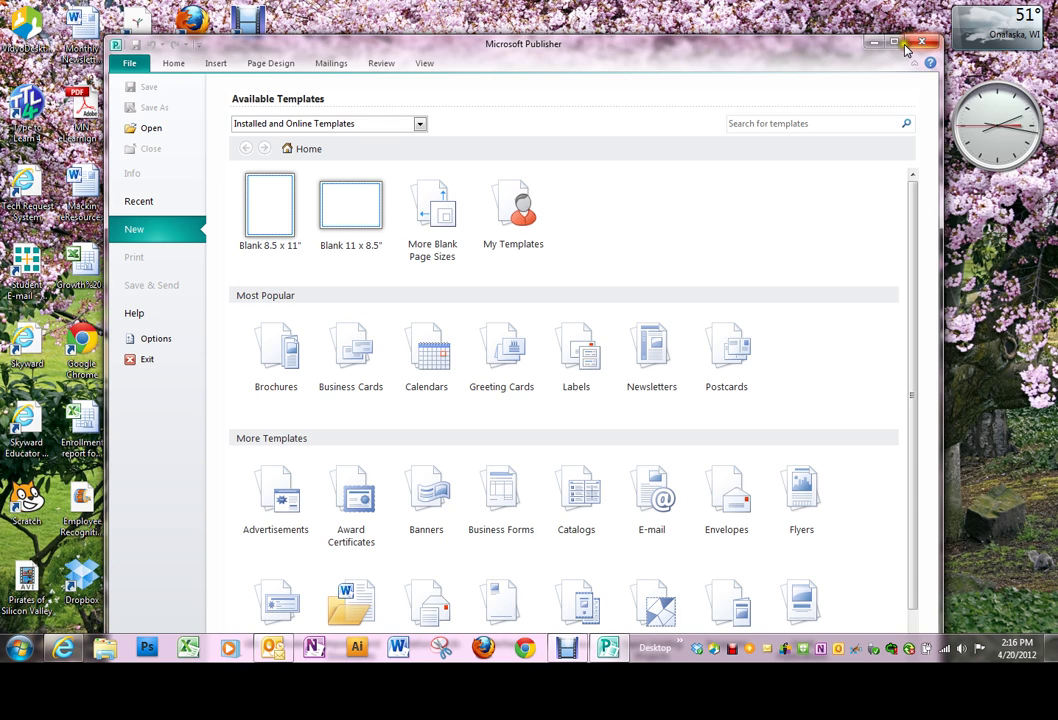
{"action": "left_click", "coordinate": [895, 45]}
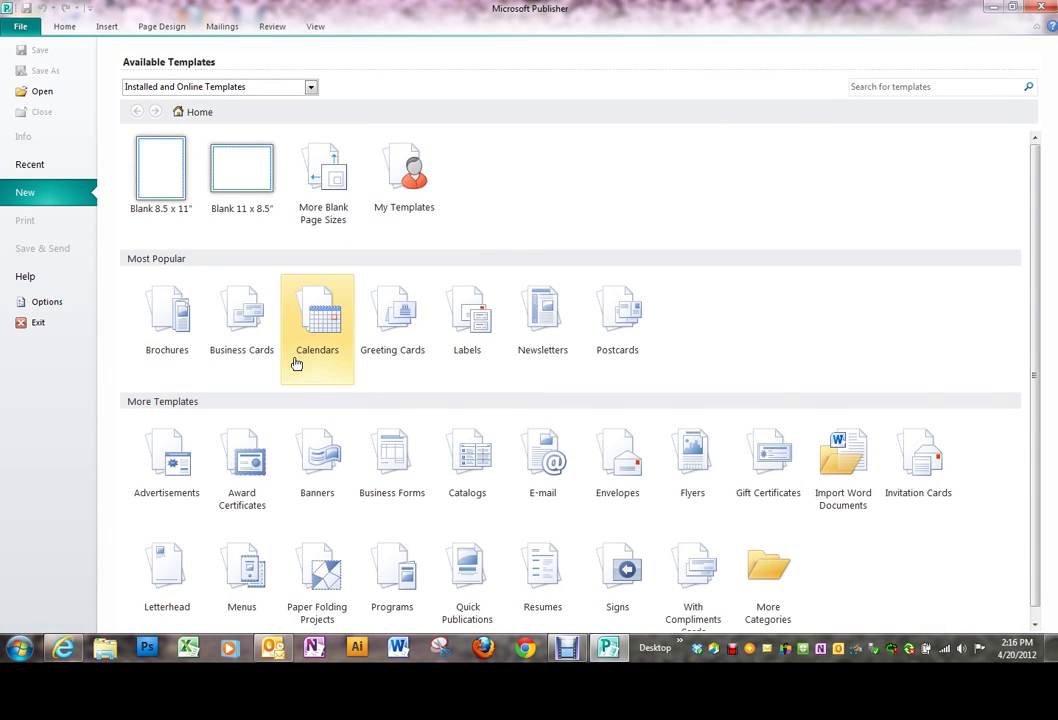
Look through the available templates and create a new blank 8.5 x 11 inch publication.
{"action": "left_click", "coordinate": [258, 261]}
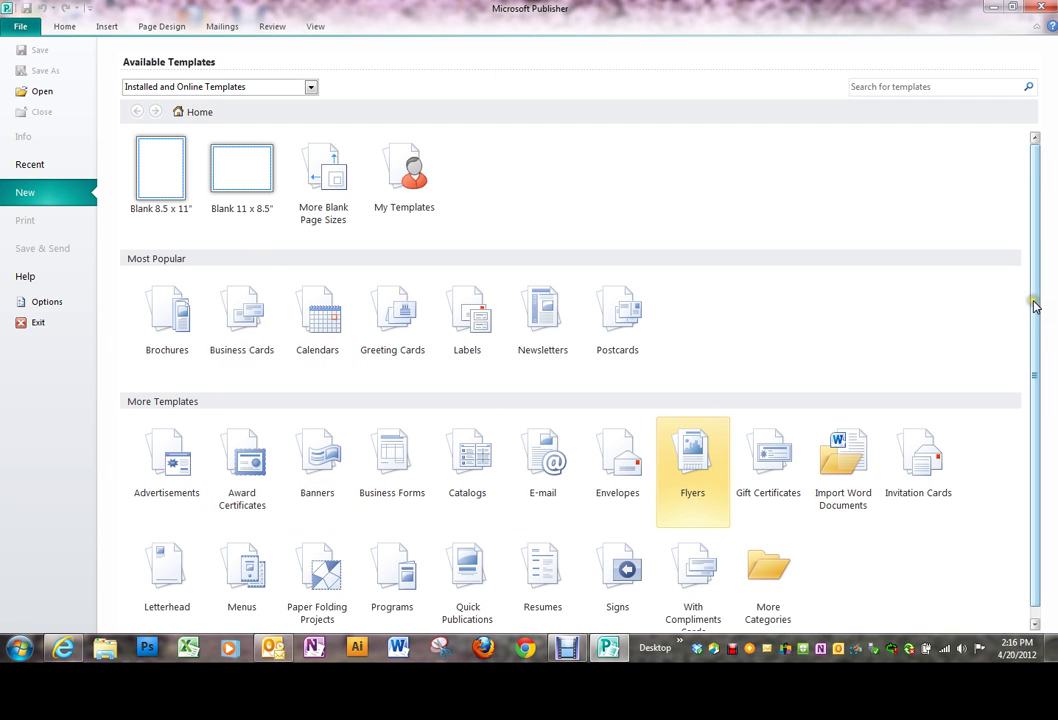
{"action": "left_click_drag", "start_coordinate": [1034, 307], "coordinate": [1034, 358]}
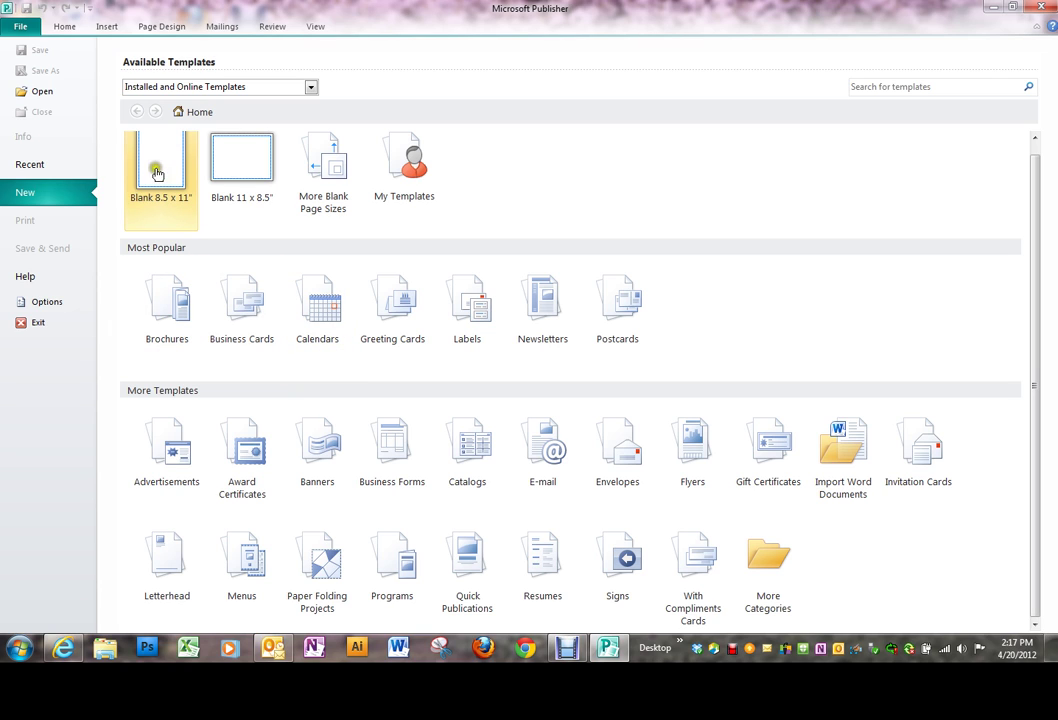
{"action": "left_click", "coordinate": [158, 169]}
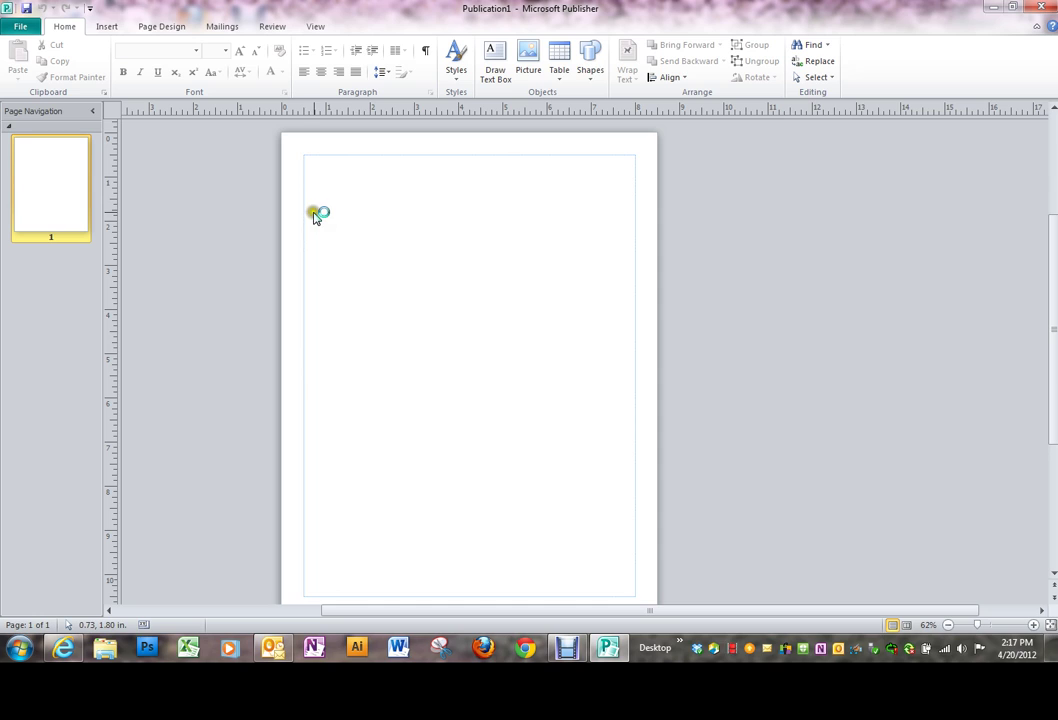
{"action": "left_click", "coordinate": [390, 208]}
{"action": "left_click", "coordinate": [466, 268]}
{"action": "left_click_drag", "start_coordinate": [466, 270], "coordinate": [409, 268]}
{"action": "mouse_move", "coordinate": [339, 189]}
{"action": "left_mouse_down"}
{"action": "mouse_move", "coordinate": [403, 182]}
{"action": "mouse_move", "coordinate": [397, 161]}
{"action": "mouse_move", "coordinate": [322, 196]}
{"action": "mouse_move", "coordinate": [526, 207]}
{"action": "left_mouse_up"}
{"action": "left_click", "coordinate": [319, 180]}
Draw a tall text box about 2.57 x 6.10 in and align it to the page's upper-left margin corner.
{"action": "left_click", "coordinate": [497, 58]}
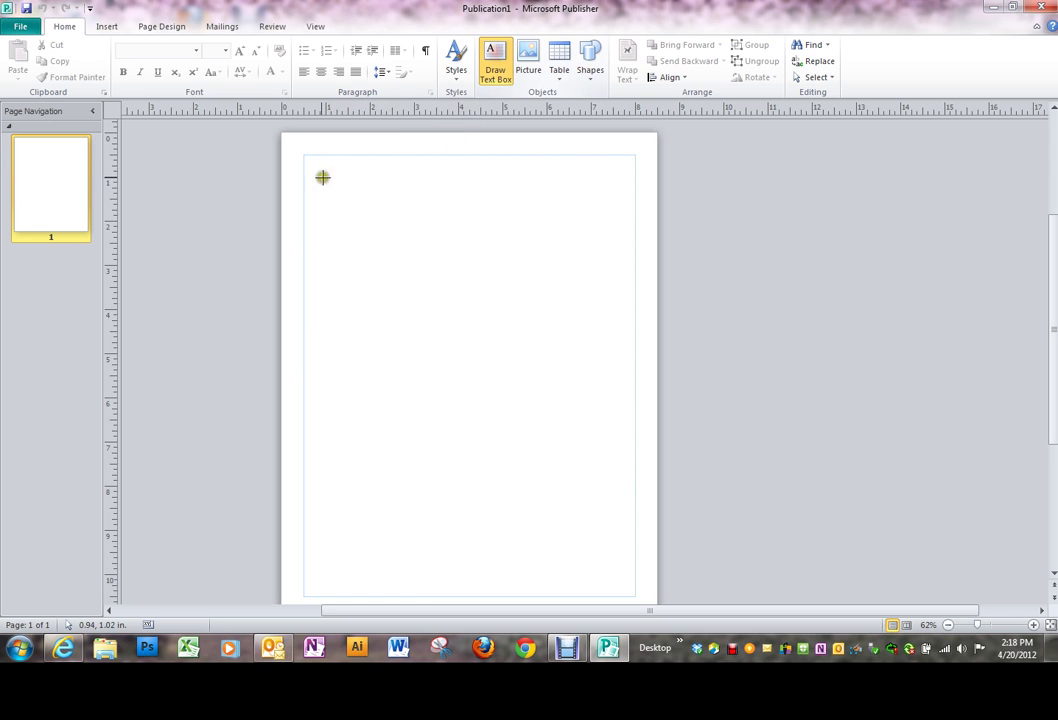
{"action": "mouse_move", "coordinate": [305, 155]}
{"action": "left_mouse_down"}
{"action": "mouse_move", "coordinate": [318, 298]}
{"action": "mouse_move", "coordinate": [420, 390]}
{"action": "mouse_move", "coordinate": [424, 407]}
{"action": "mouse_move", "coordinate": [631, 326]}
{"action": "mouse_move", "coordinate": [470, 425]}
{"action": "mouse_move", "coordinate": [432, 439]}
{"action": "mouse_move", "coordinate": [417, 423]}
{"action": "left_mouse_up"}
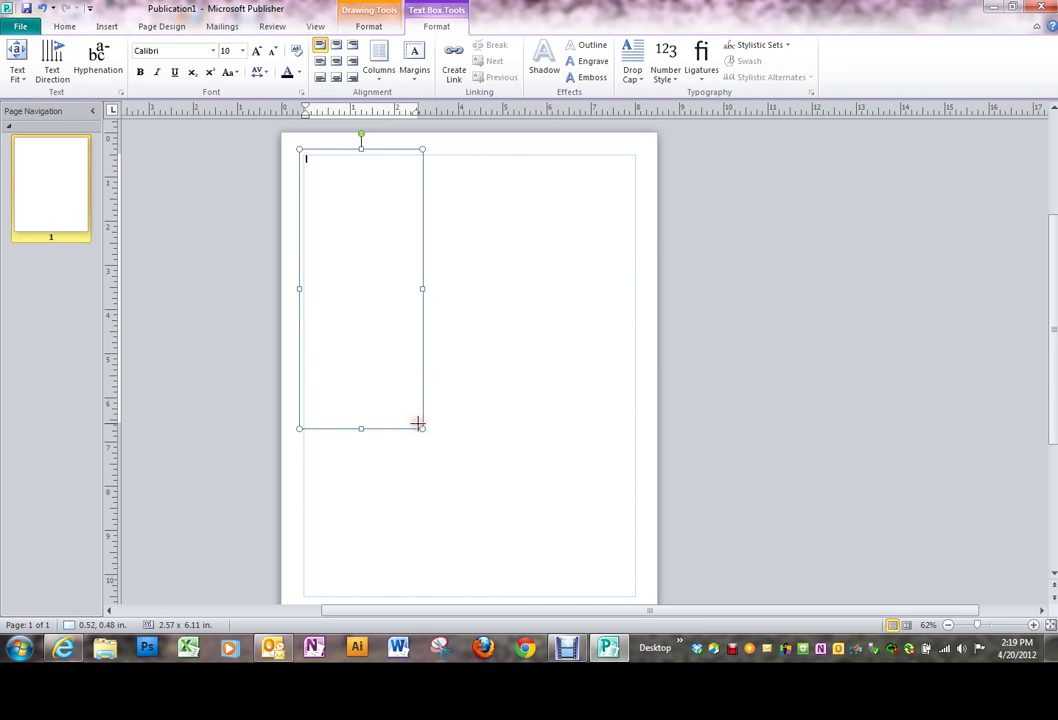
{"action": "left_click", "coordinate": [392, 151]}
{"action": "left_click_drag", "start_coordinate": [391, 168], "coordinate": [393, 146]}
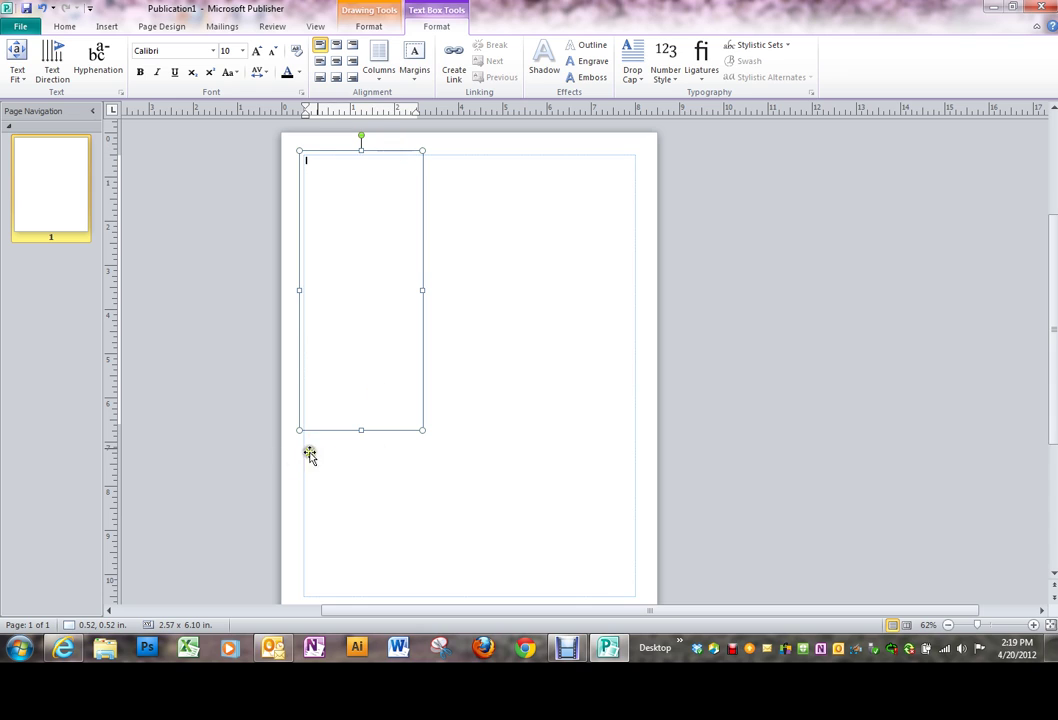
Enter "Now is the time for all good men to come to the aid of their country." in the text box, correcting the misspelled "is".
{"action": "left_click", "coordinate": [405, 172]}
{"action": "left_click", "coordinate": [359, 212]}
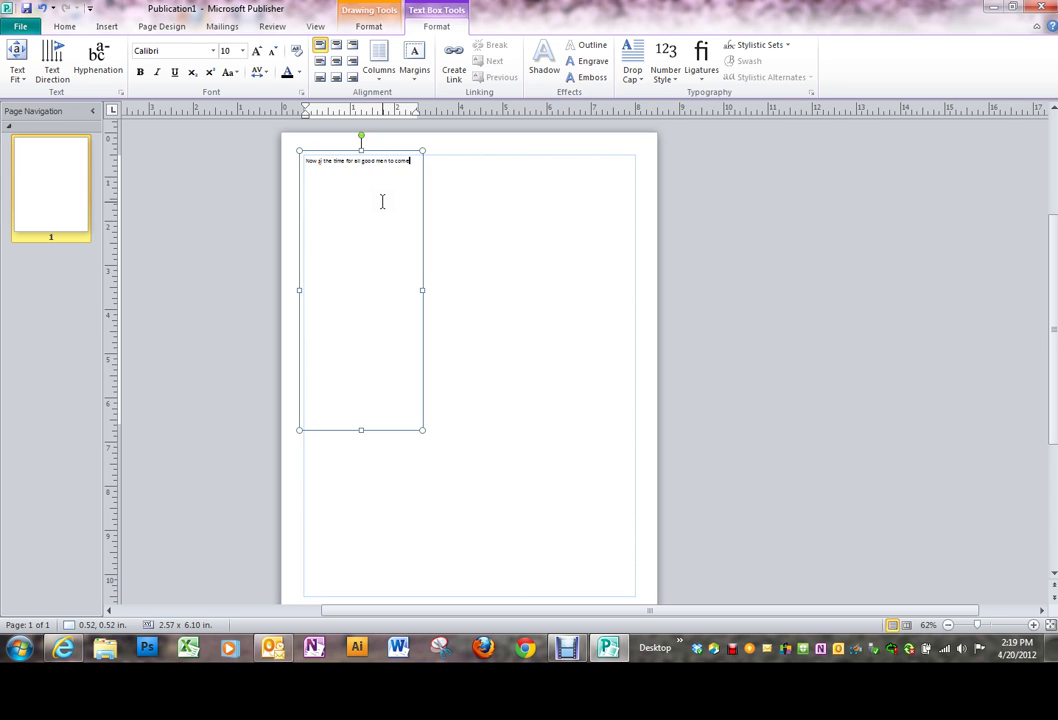
{"action": "type", "text": "the aid of their country."}
{"action": "left_click_drag", "start_coordinate": [373, 171], "coordinate": [310, 173]}
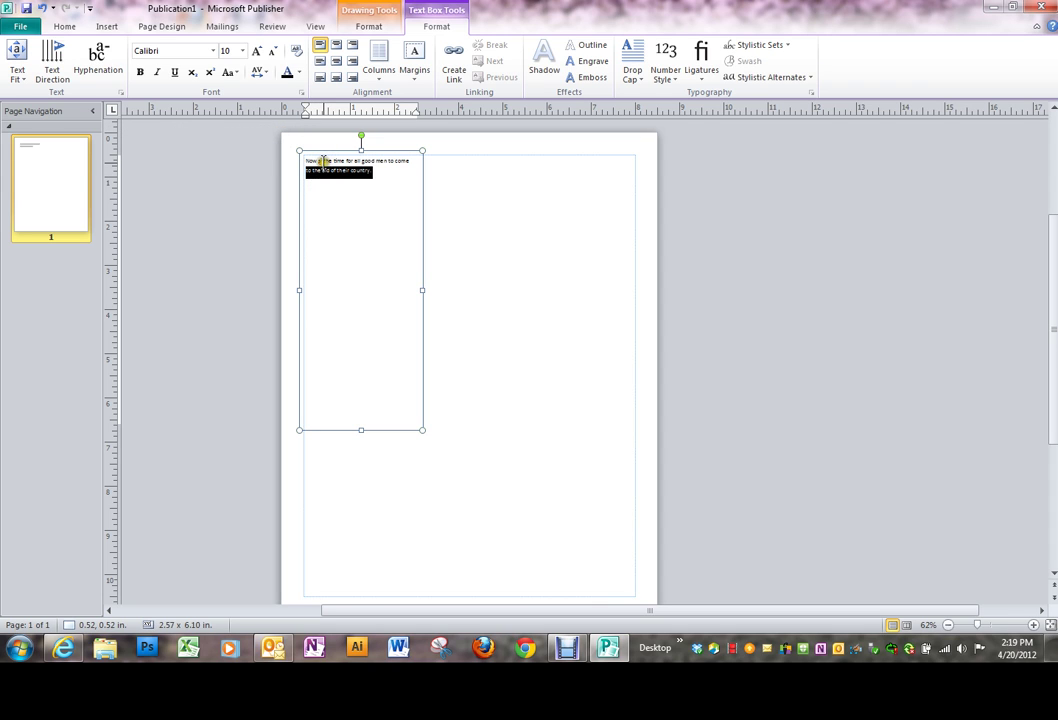
{"action": "right_click", "coordinate": [321, 161]}
{"action": "left_click", "coordinate": [276, 170]}
Copy the sentence and paste it repeatedly after itself until the text overflows the text box.
{"action": "left_click_drag", "start_coordinate": [371, 171], "coordinate": [305, 162]}
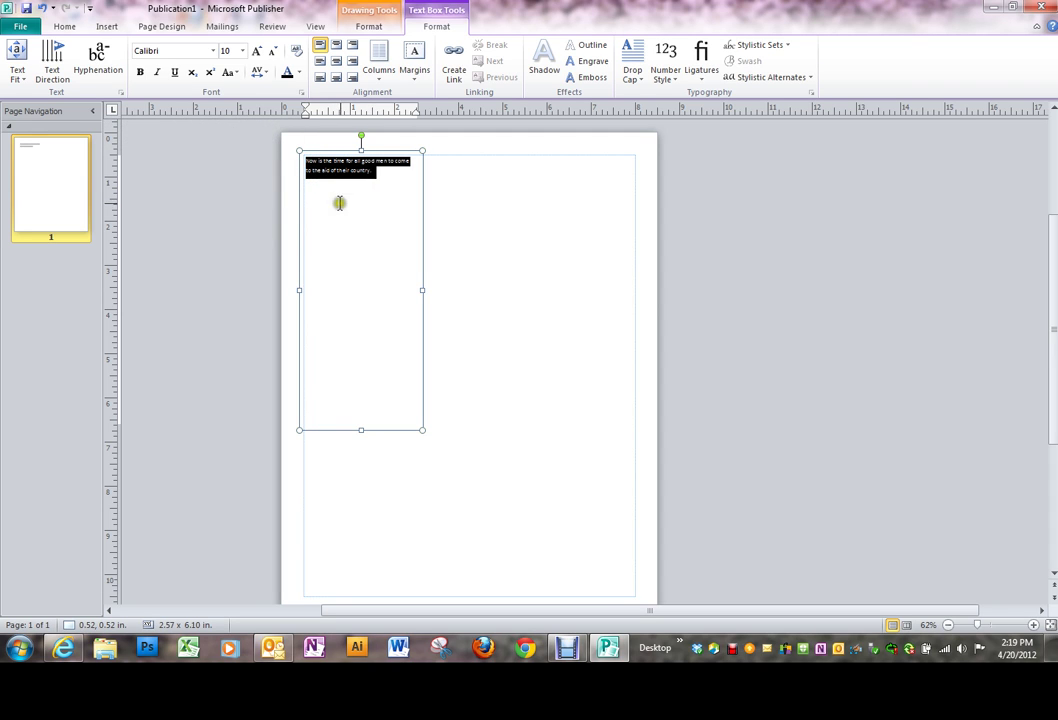
{"action": "left_click", "coordinate": [397, 175]}
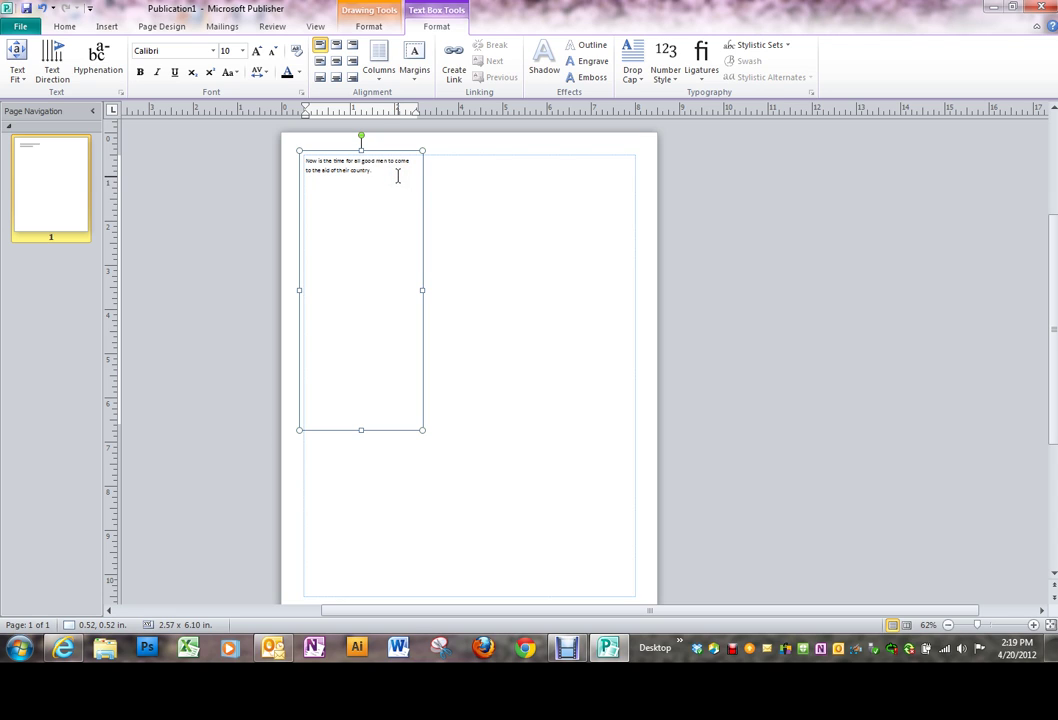
{"action": "key", "text": "ctrl+v"}
{"action": "key", "text": "ctrl+v"}
{"action": "key", "text": "ctrl+v"}
{"action": "key", "text": "ctrl+v"}
{"action": "key", "text": "ctrl+v"}
{"action": "key", "text": "ctrl+v"}
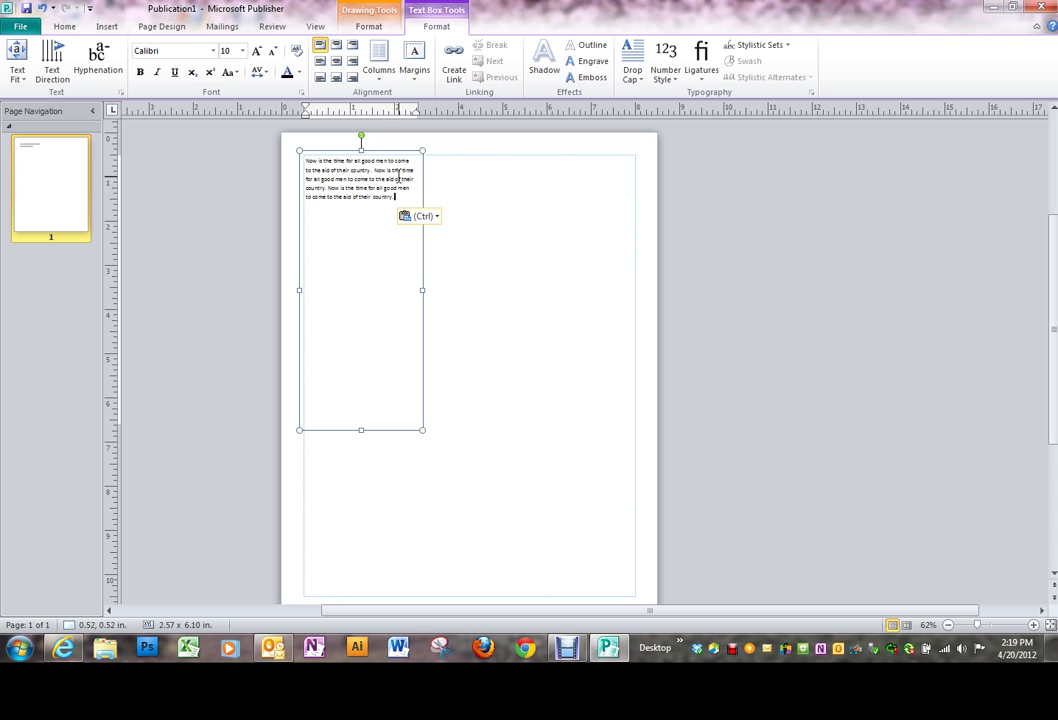
{"action": "key", "text": "ctrl+v"}
{"action": "key", "text": "ctrl+v"}
{"action": "key", "text": "ctrl+v"}
{"action": "key", "text": "ctrl+v"}
{"action": "key", "text": "ctrl+v"}
{"action": "key", "text": "ctrl+v"}
{"action": "key", "text": "ctrl+v"}
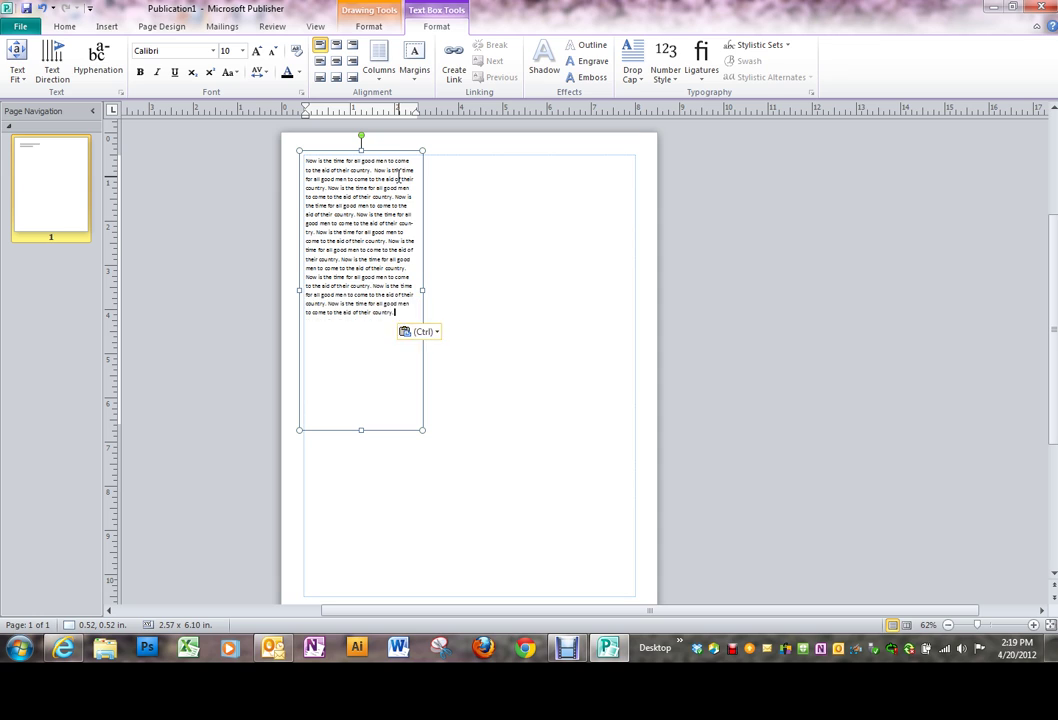
{"action": "key", "text": "ctrl+v"}
{"action": "key", "text": "ctrl+v"}
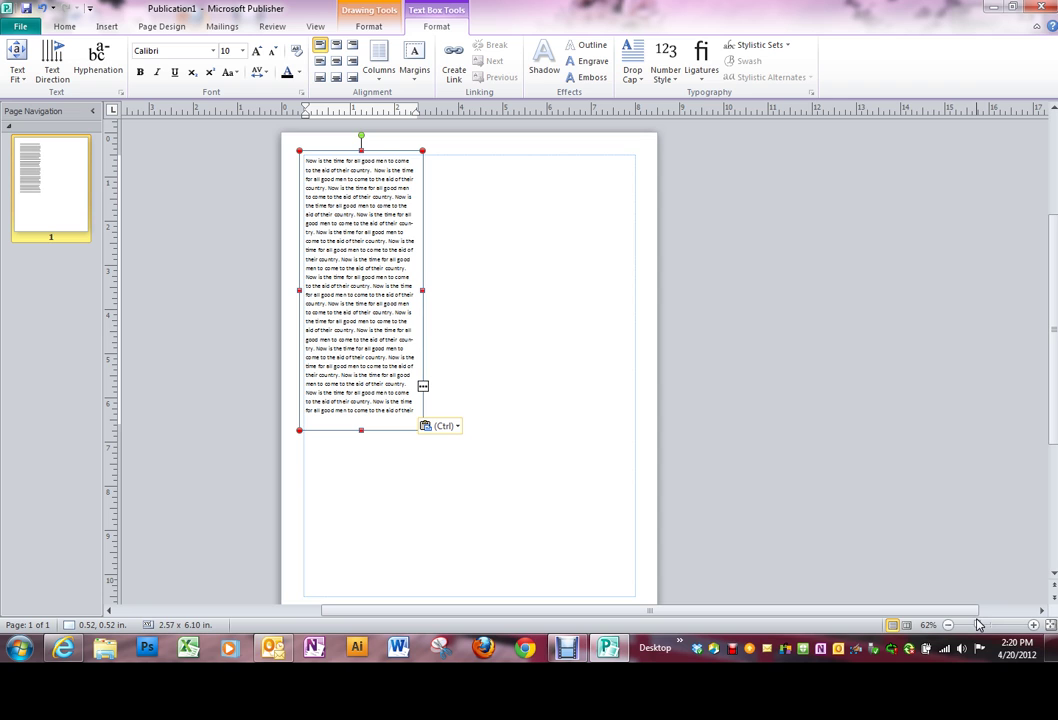
Zoom the page to 100% and extend the text box downward to a height of about 6.80 in.
{"action": "left_click", "coordinate": [978, 625]}
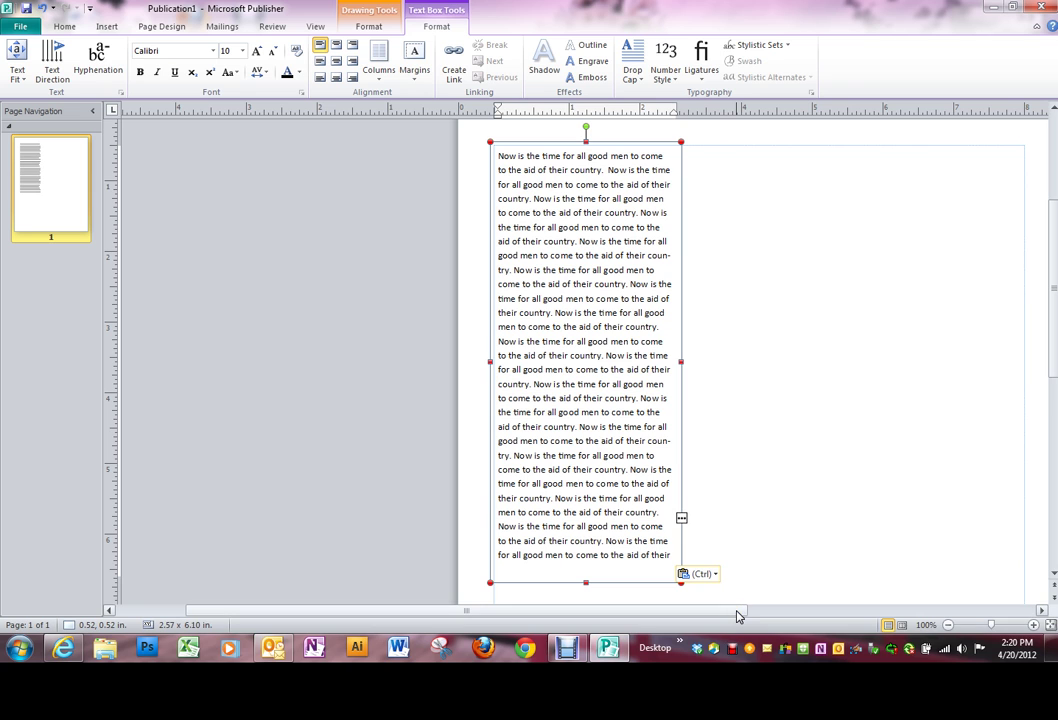
{"action": "left_click", "coordinate": [737, 612]}
{"action": "left_click_drag", "start_coordinate": [737, 612], "coordinate": [848, 594]}
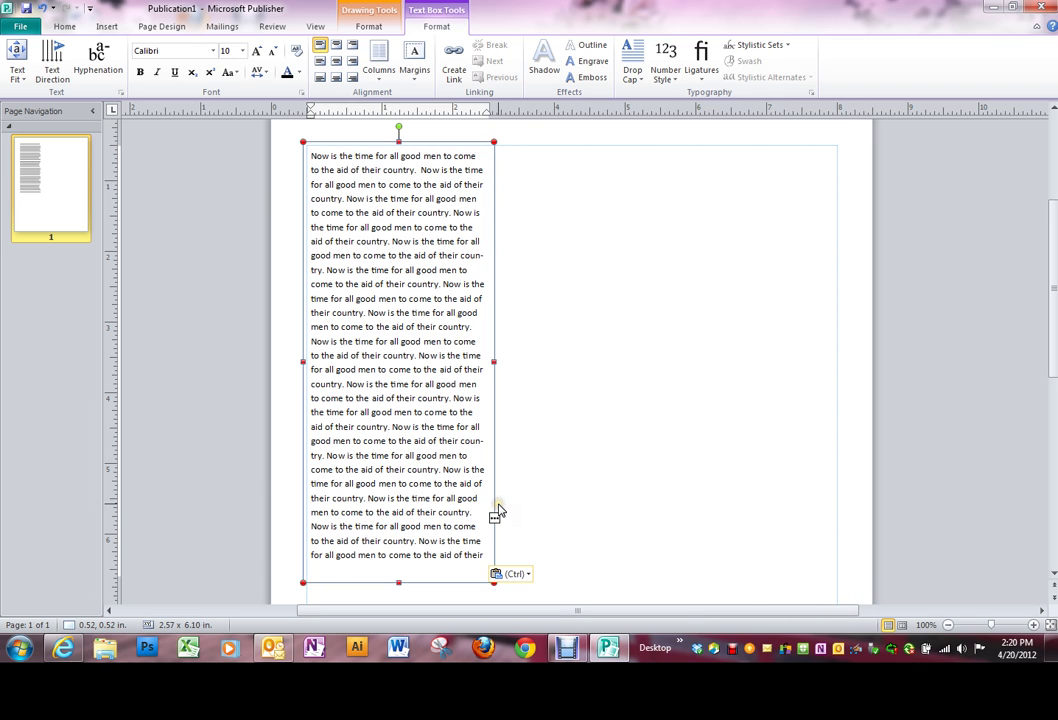
{"action": "left_click", "coordinate": [446, 504]}
{"action": "scroll", "coordinate": [536, 465], "scroll_direction": "down", "scroll_amount": 1}
{"action": "left_click_drag", "start_coordinate": [400, 533], "coordinate": [397, 582]}
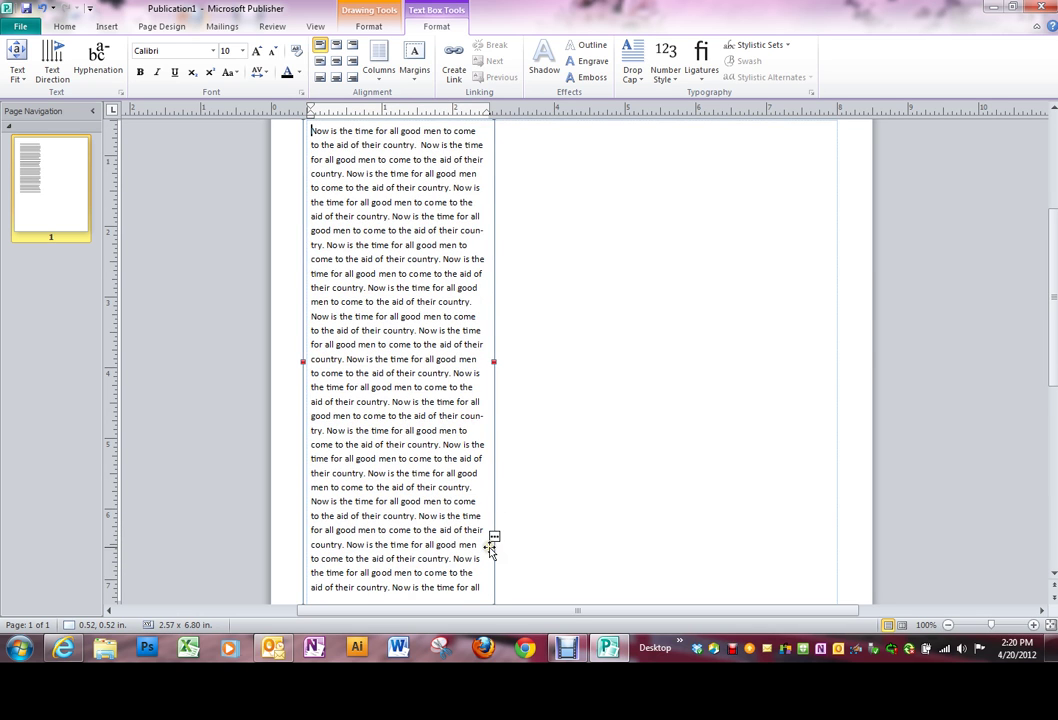
Shorten the text box from its lower edge to a height of about 5.63 in.
{"action": "left_click", "coordinate": [737, 474]}
{"action": "scroll", "coordinate": [737, 474], "scroll_direction": "down", "scroll_amount": 1}
{"action": "left_click", "coordinate": [451, 505]}
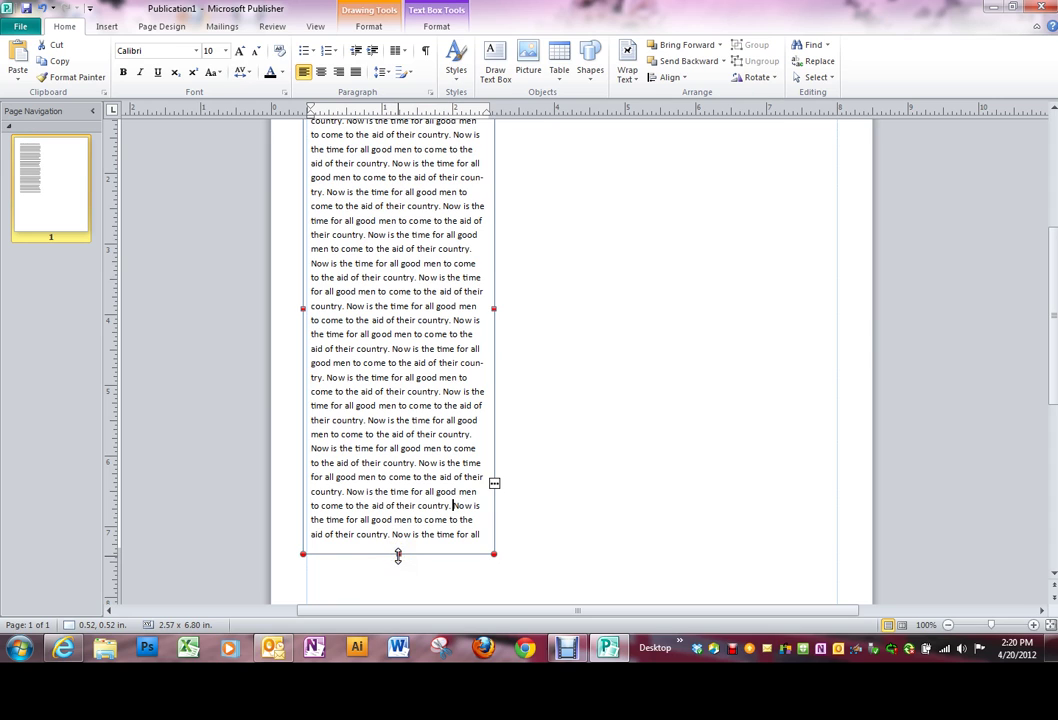
{"action": "left_click_drag", "start_coordinate": [398, 556], "coordinate": [406, 472]}
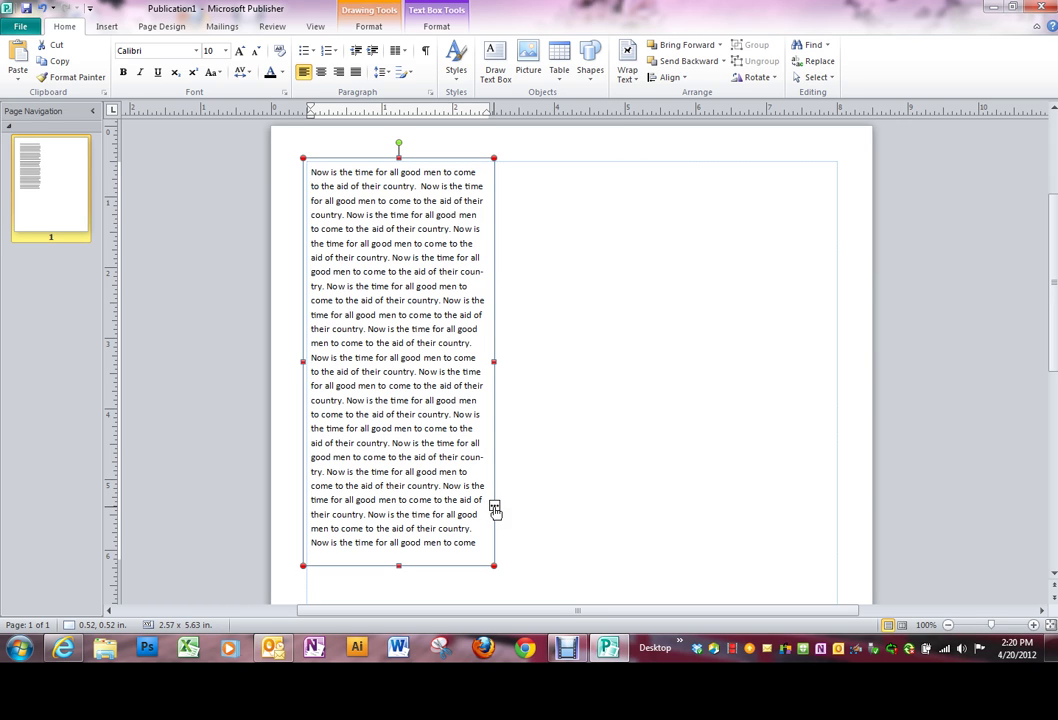
Draw a second text box about 2.60 x 5.40 in beside the first one, starting at the upper margin.
{"action": "left_click", "coordinate": [654, 312]}
{"action": "left_click", "coordinate": [502, 64]}
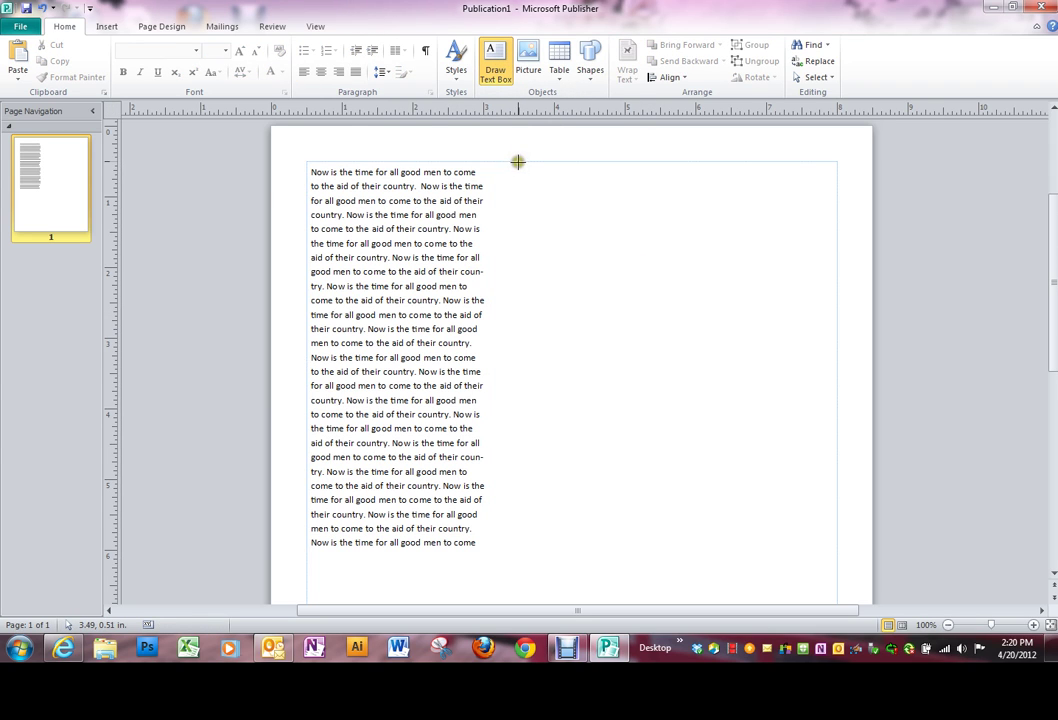
{"action": "left_click_drag", "start_coordinate": [518, 161], "coordinate": [702, 548]}
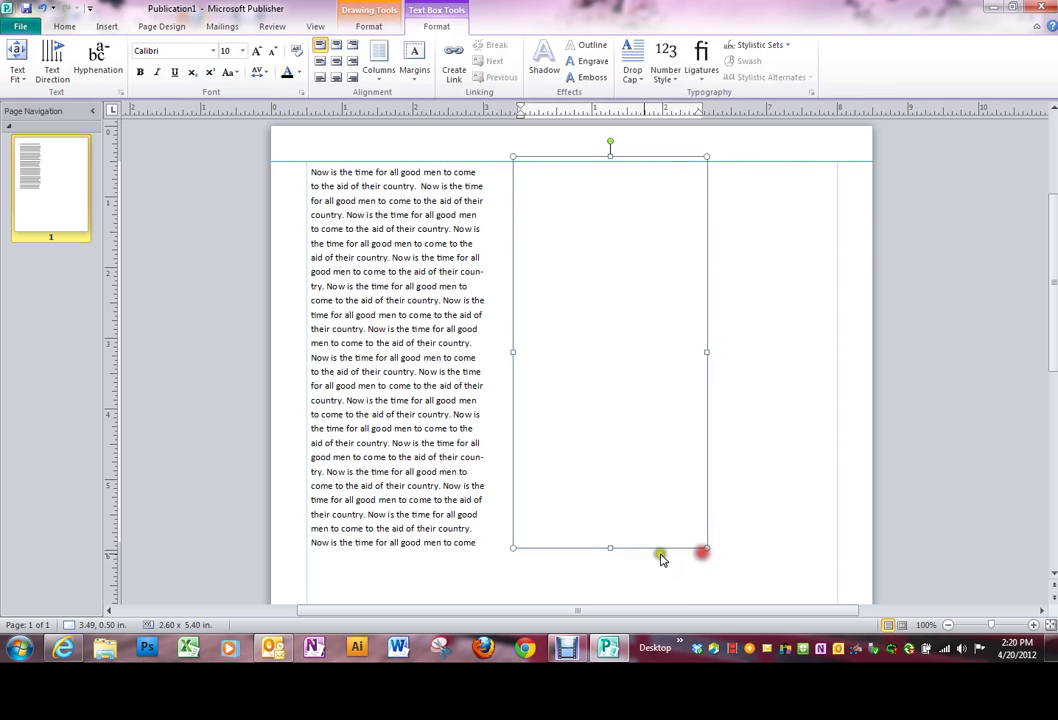
Link the first text box to the empty second one so the overflow text continues there.
{"action": "left_click", "coordinate": [445, 496]}
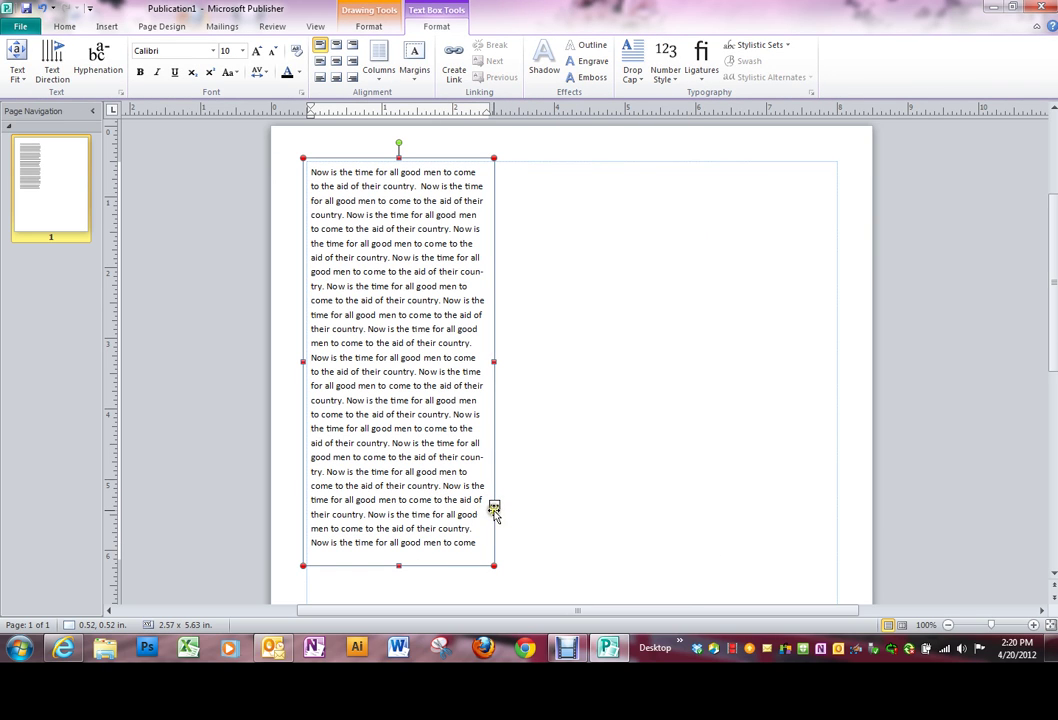
{"action": "left_click", "coordinate": [494, 508]}
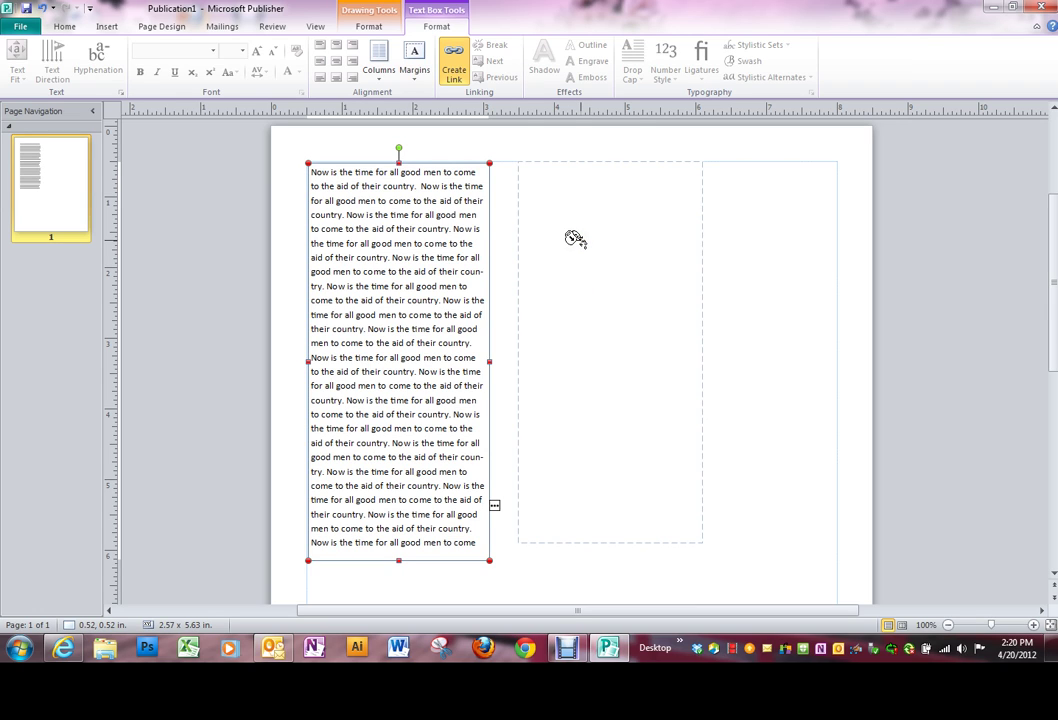
{"action": "left_click", "coordinate": [538, 180]}
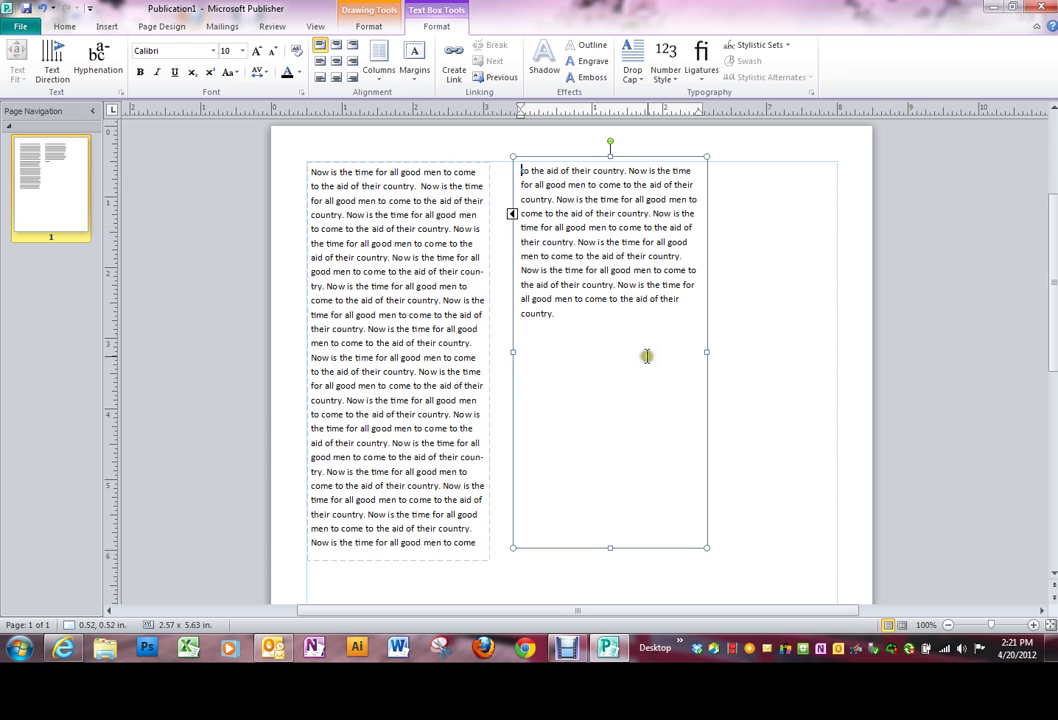
Shorten the first text box to about 4.75 in high so more text flows into the linked box.
{"action": "left_click", "coordinate": [419, 400]}
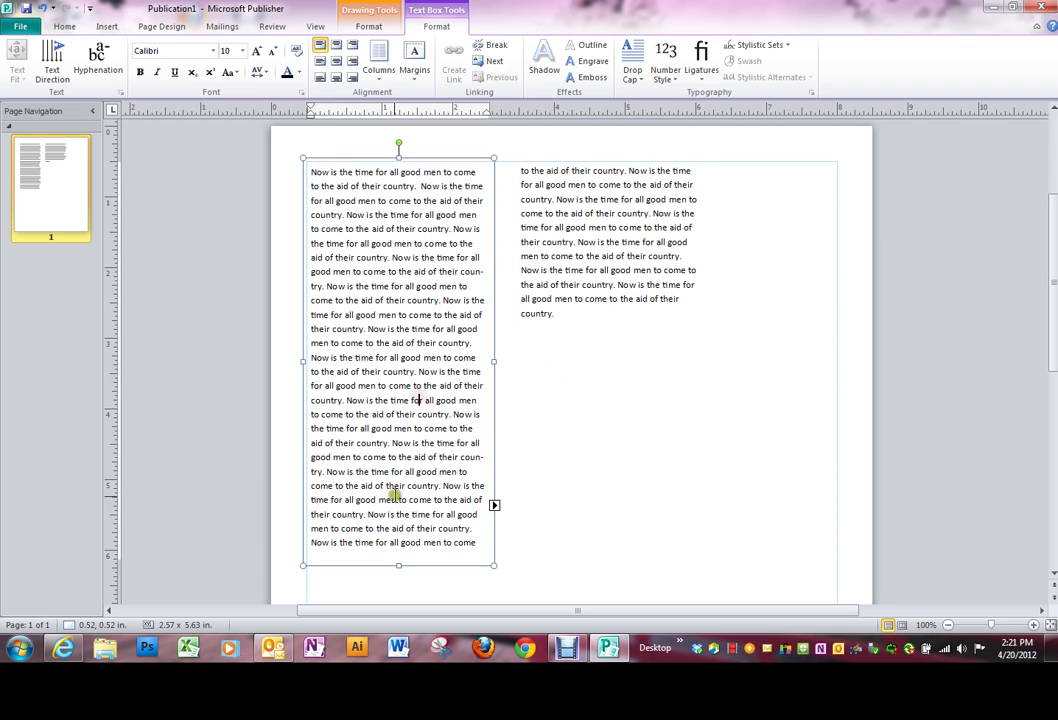
{"action": "left_click_drag", "start_coordinate": [397, 567], "coordinate": [386, 503]}
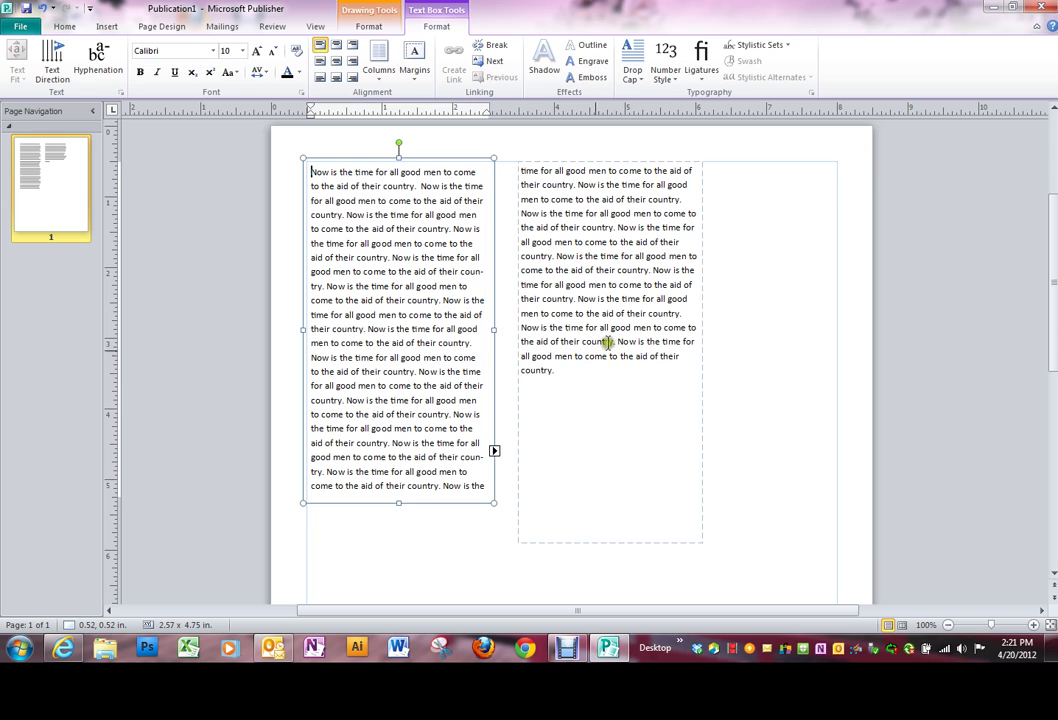